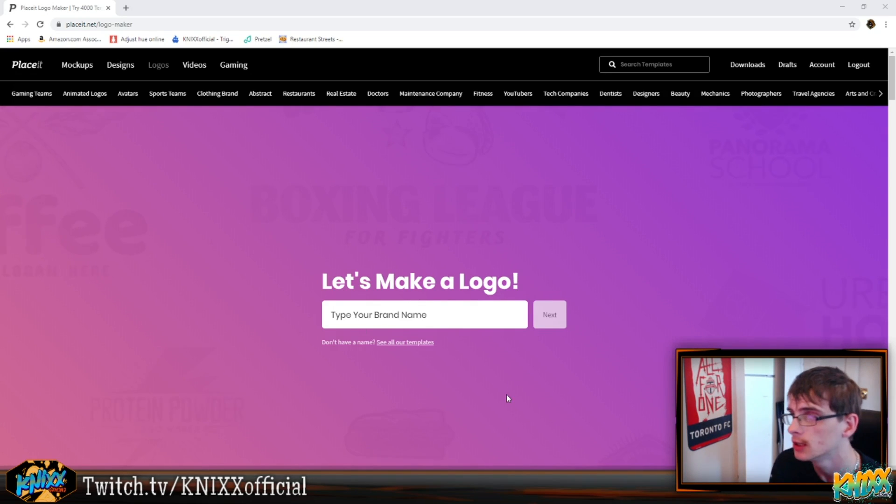
Enter the brand name KRED CLAN and continue with the Gaming (All) industry
click(413, 216)
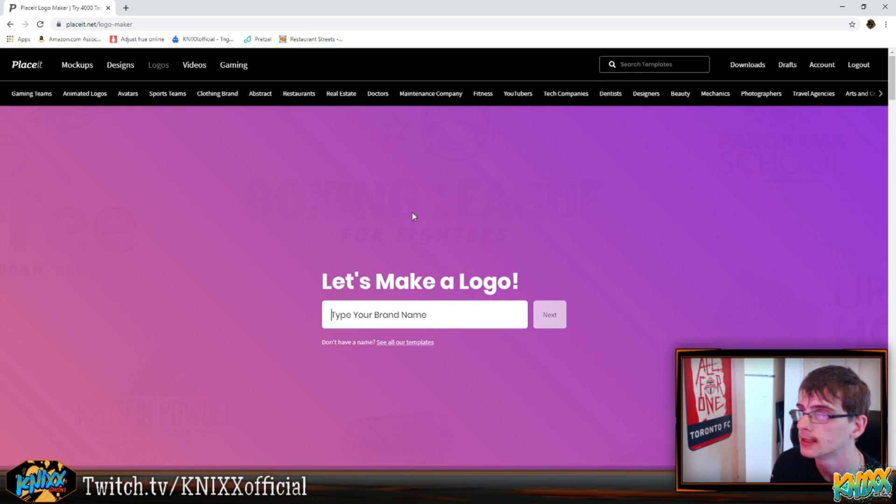
text(KRED CLAN)
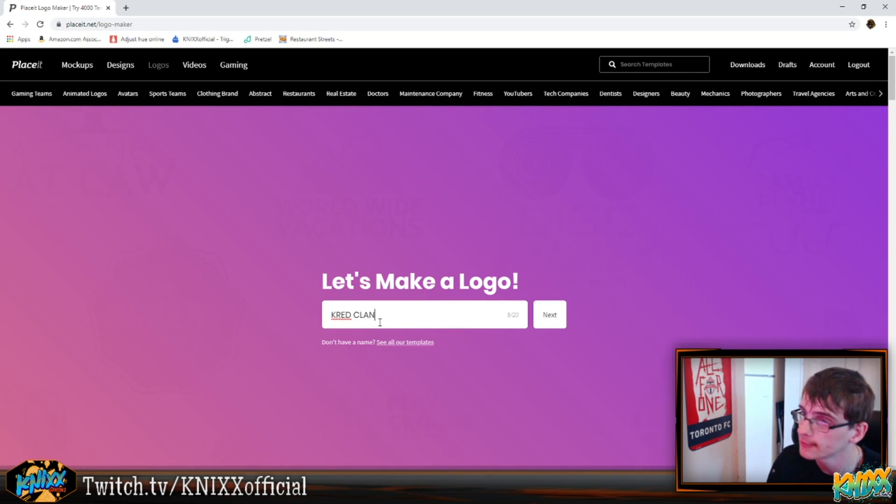
key(Return)
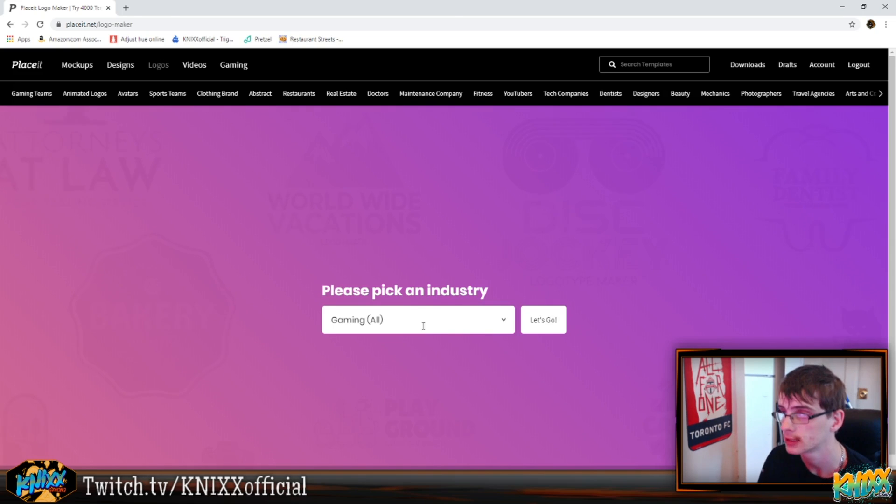
click(541, 330)
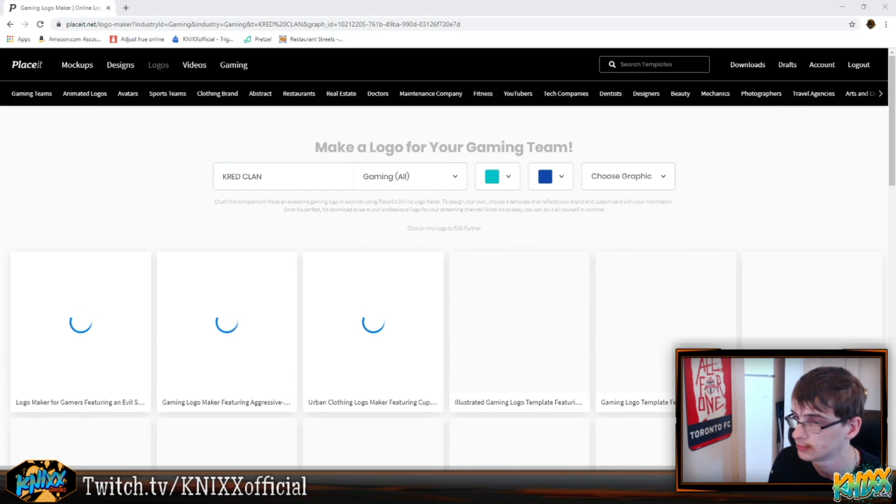
Set the two logo colours to light gray and dark red
key(alt+Tab)
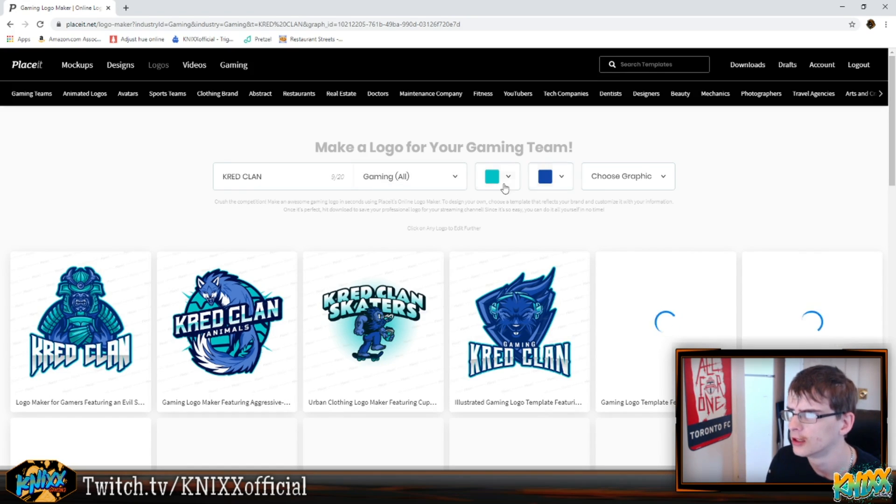
click(487, 184)
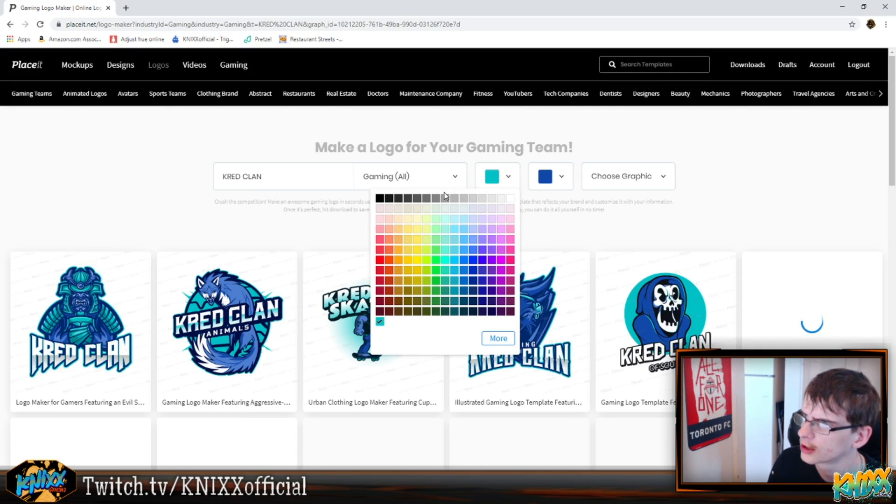
click(455, 200)
click(551, 179)
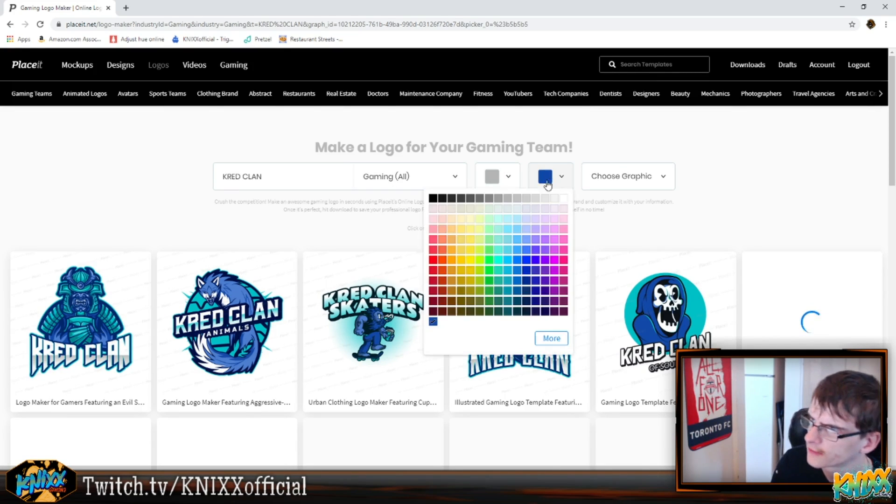
click(437, 281)
Search the graphics for mafia and choose a gangster character graphic
click(638, 182)
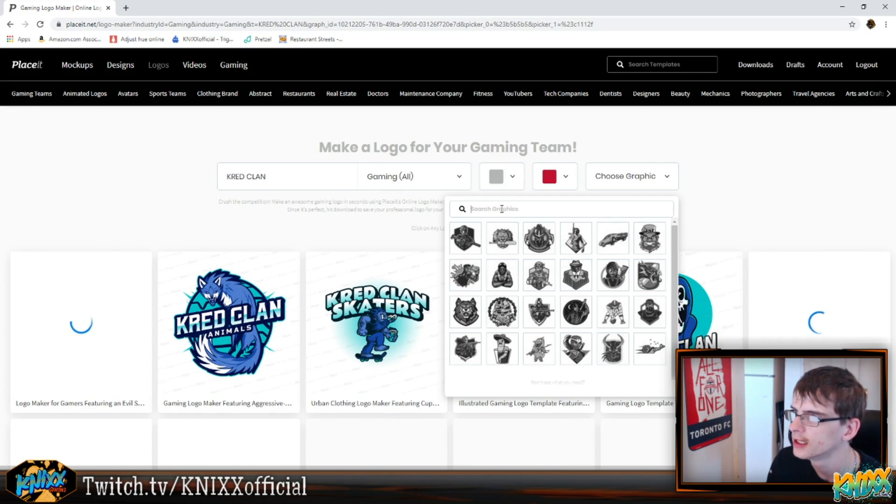
scroll(602, 279, down, 1)
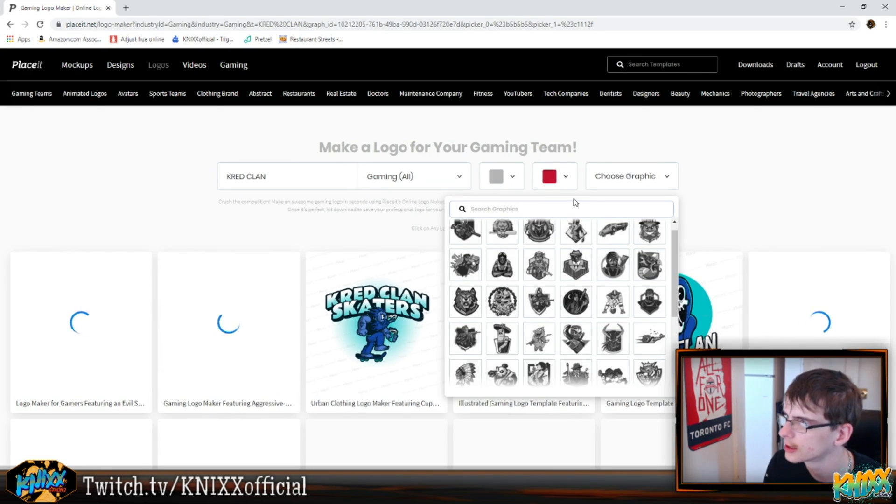
text(mafia)
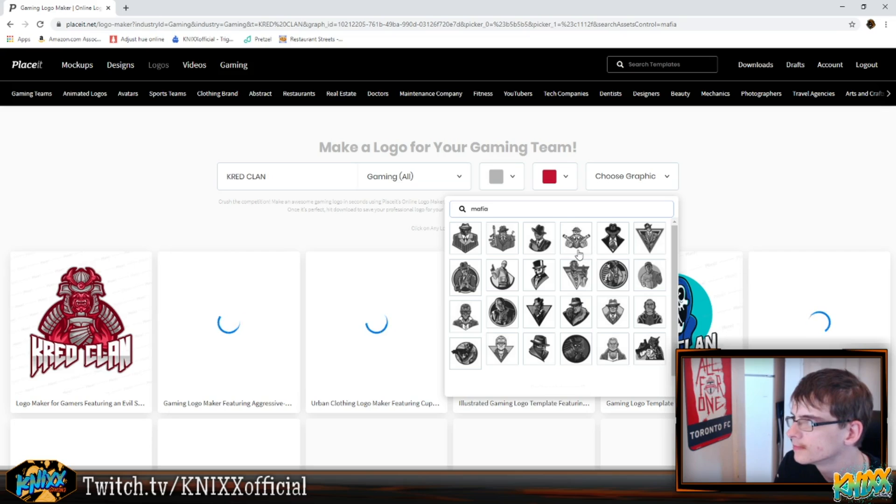
click(570, 307)
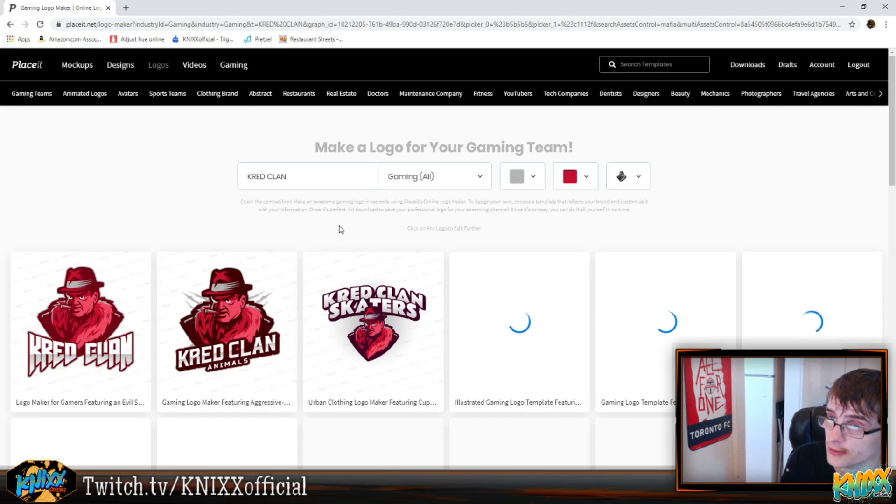
Replace the graphic by searching for Letter K and choosing the vine-wrapped K graphic
click(629, 182)
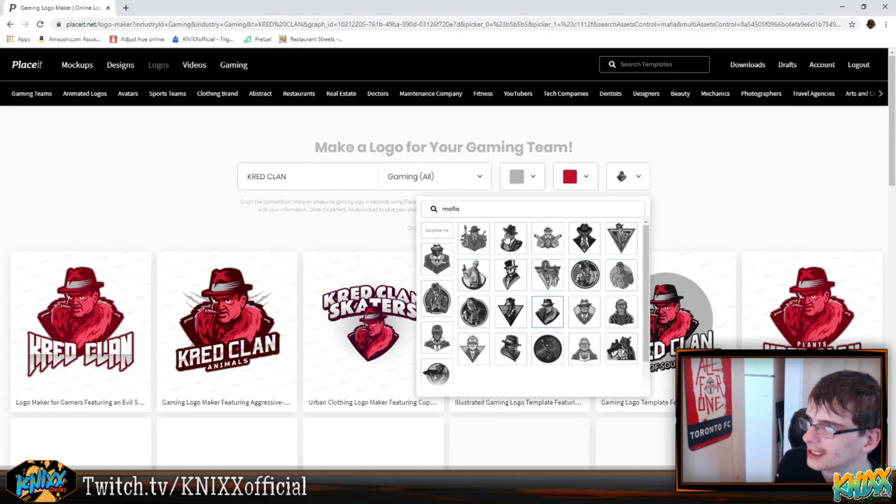
scroll(559, 310, down, 1)
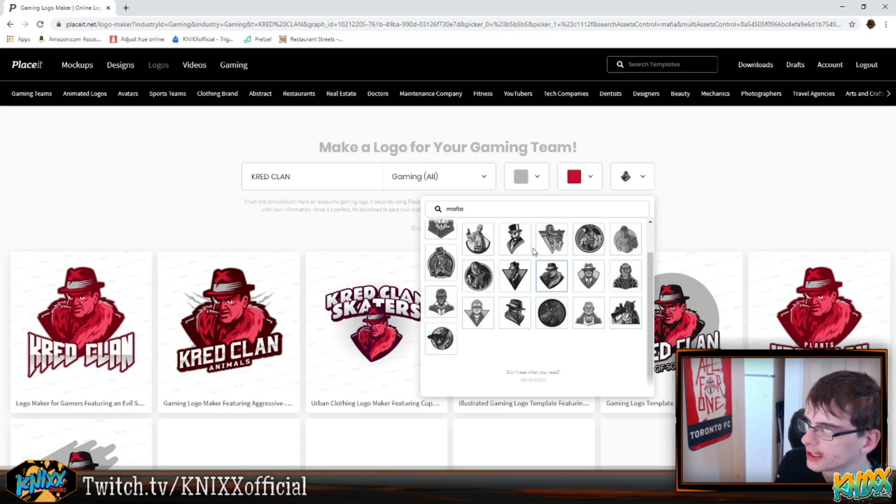
scroll(545, 229, up, 1)
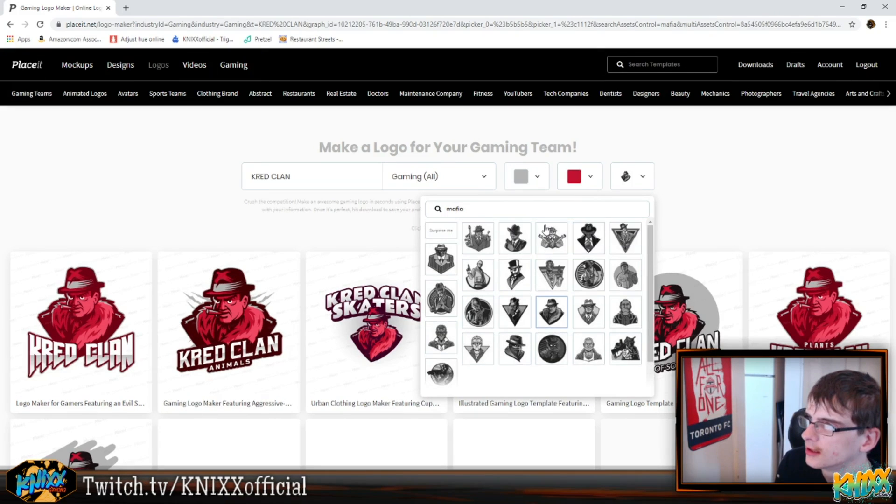
text(k)
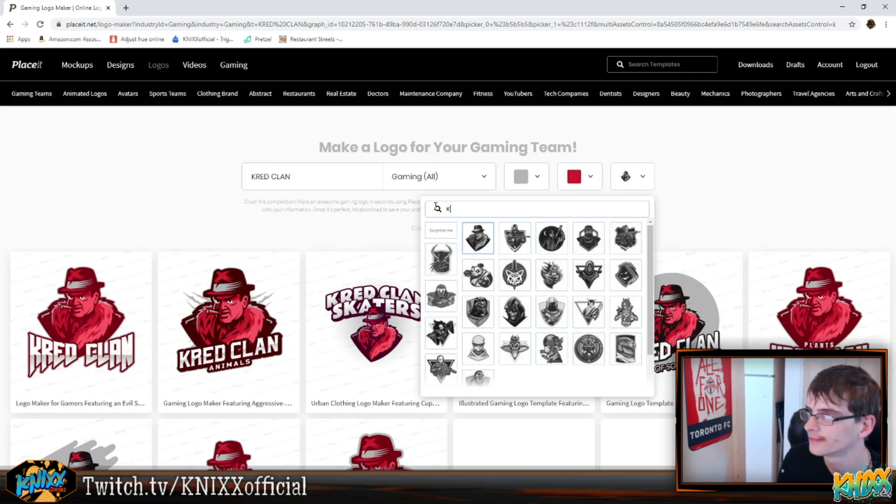
text(Lotter K)
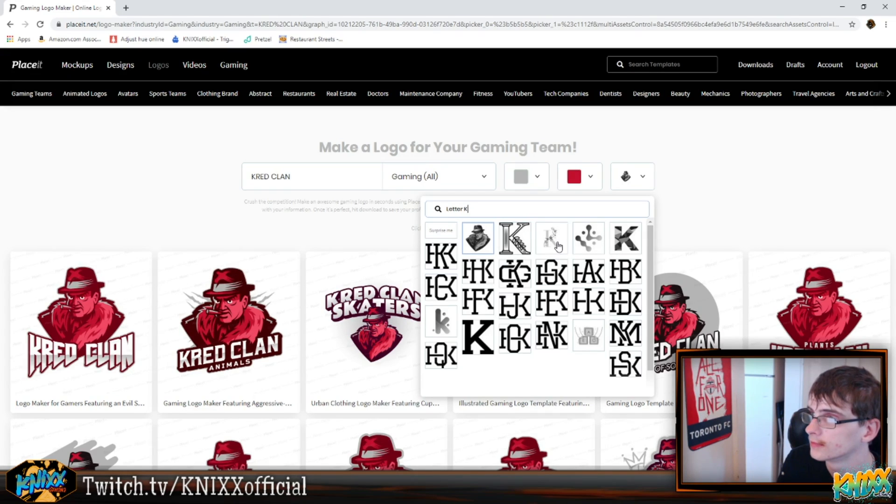
click(559, 246)
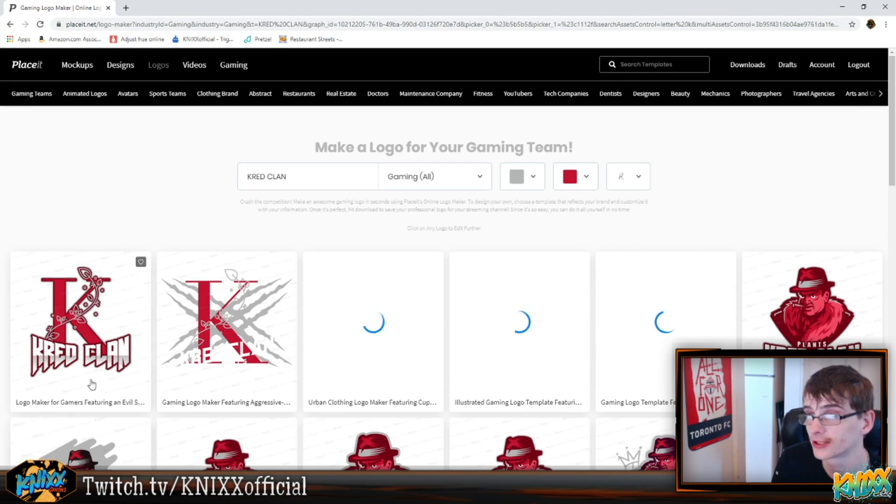
Browse the generated logo templates that use the K graphic
scroll(306, 309, down, 2)
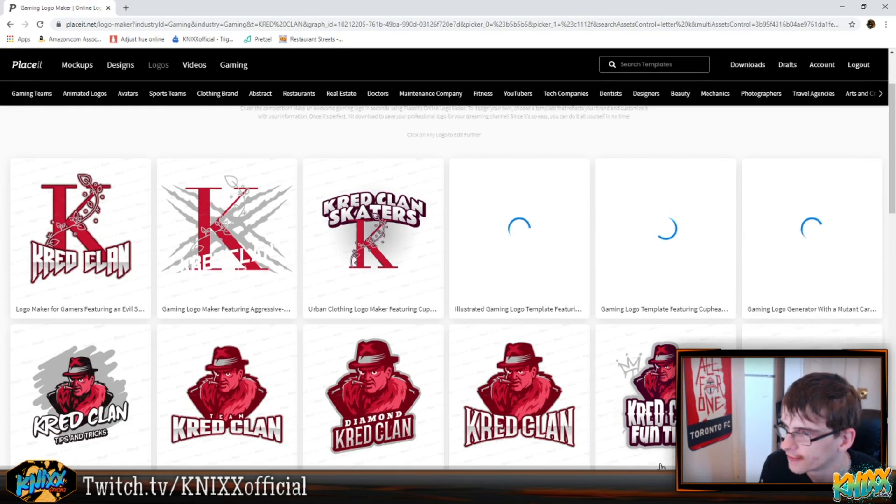
key(super+d)
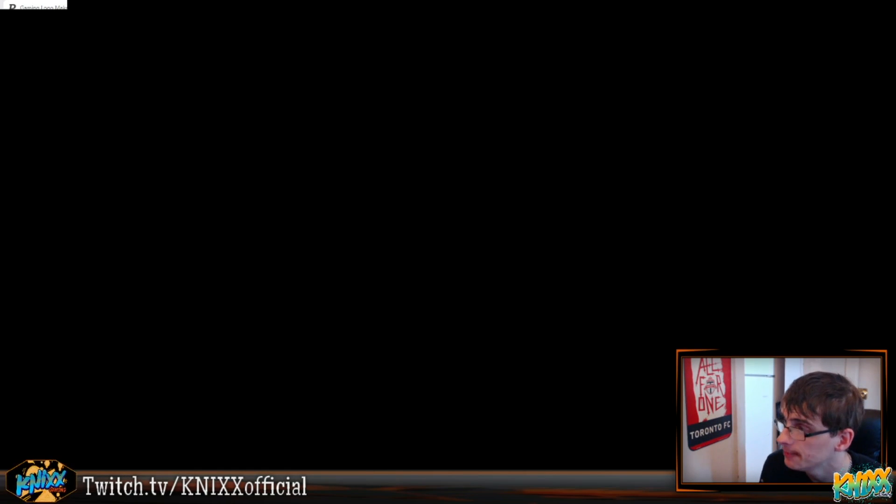
key(super+d)
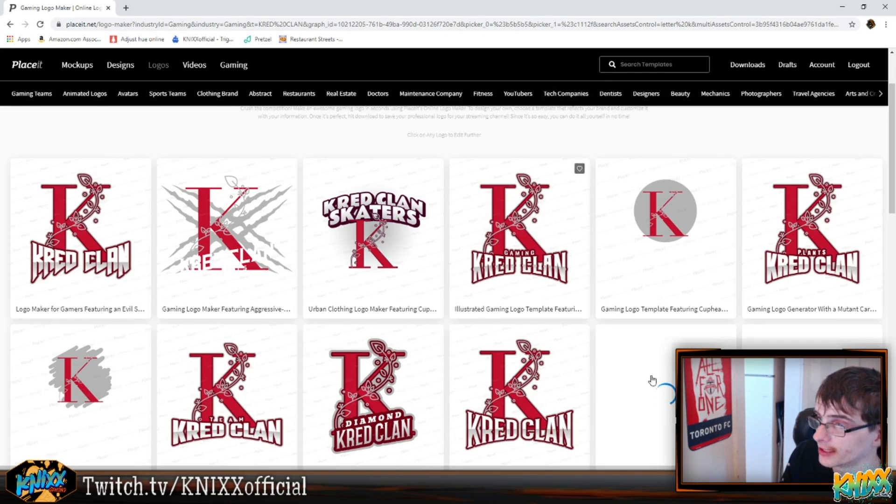
scroll(468, 375, down, 1)
scroll(468, 375, down, 2)
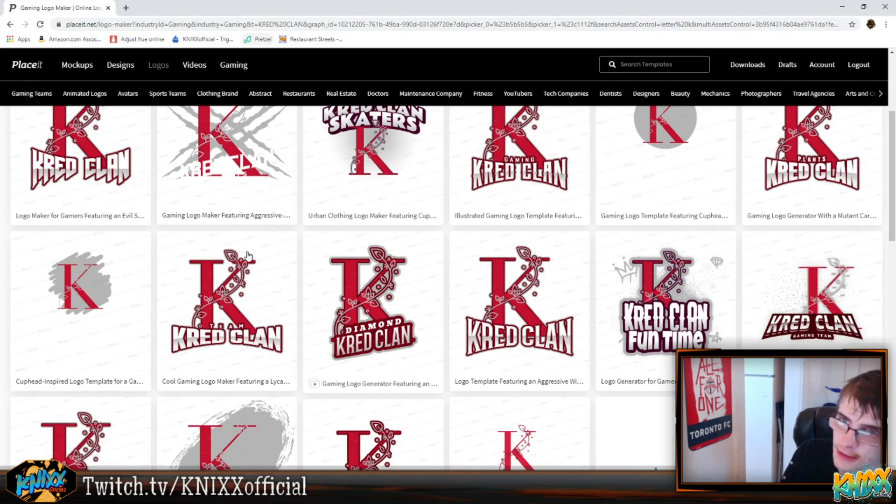
scroll(247, 314, down, 3)
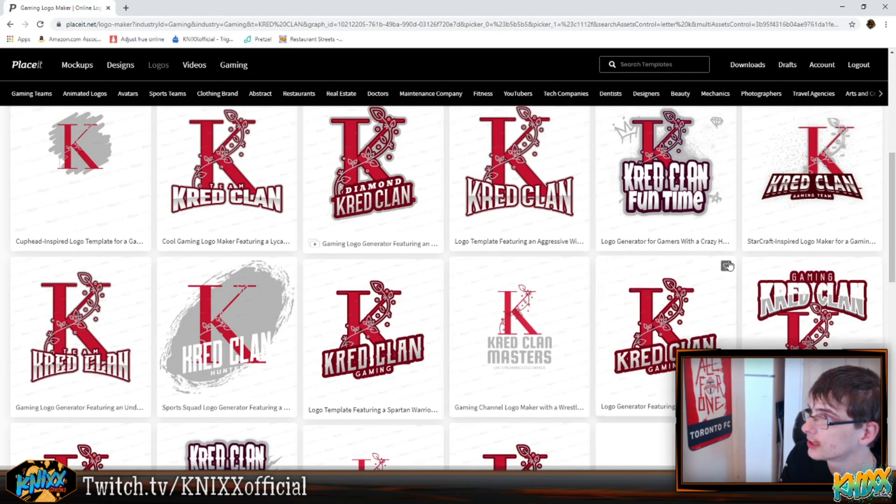
scroll(528, 345, up, 3)
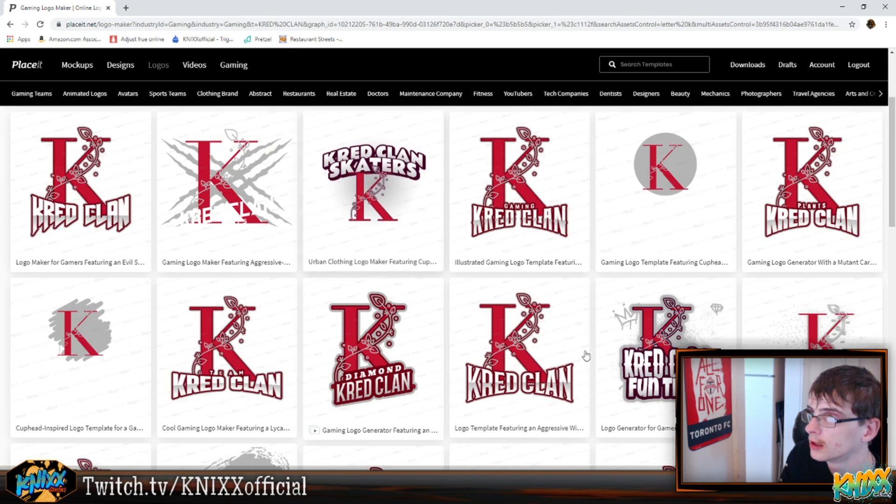
Open the aggressive wild wolf logo template and set its accent colour to white
click(526, 354)
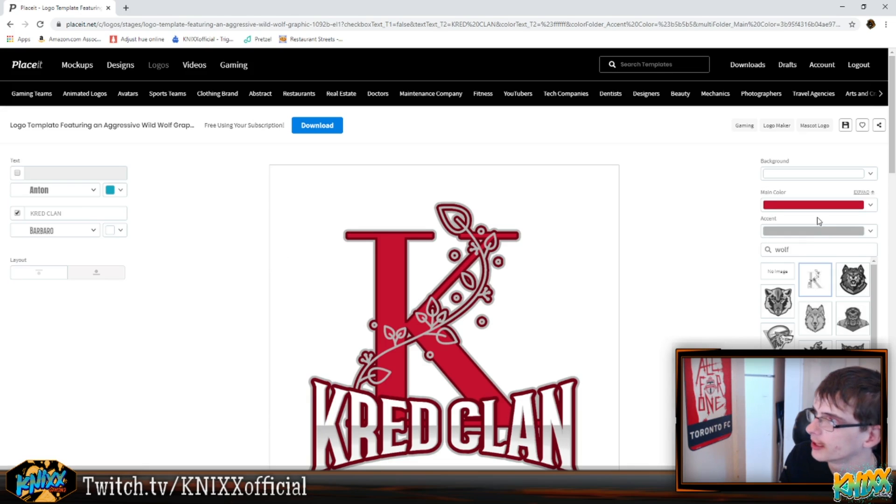
click(817, 232)
click(737, 242)
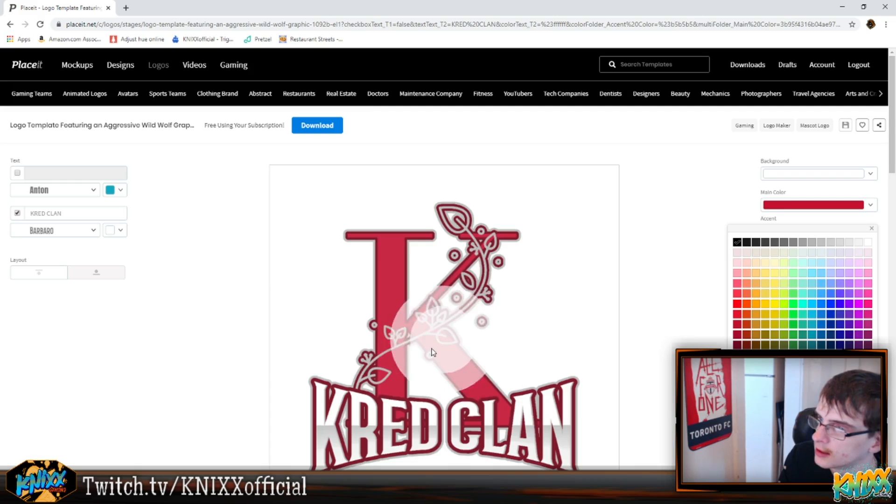
scroll(620, 246, down, 2)
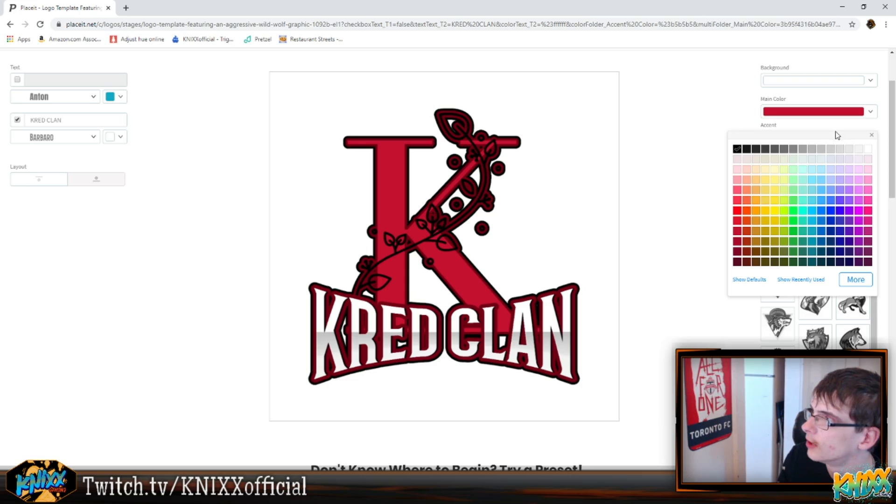
click(869, 150)
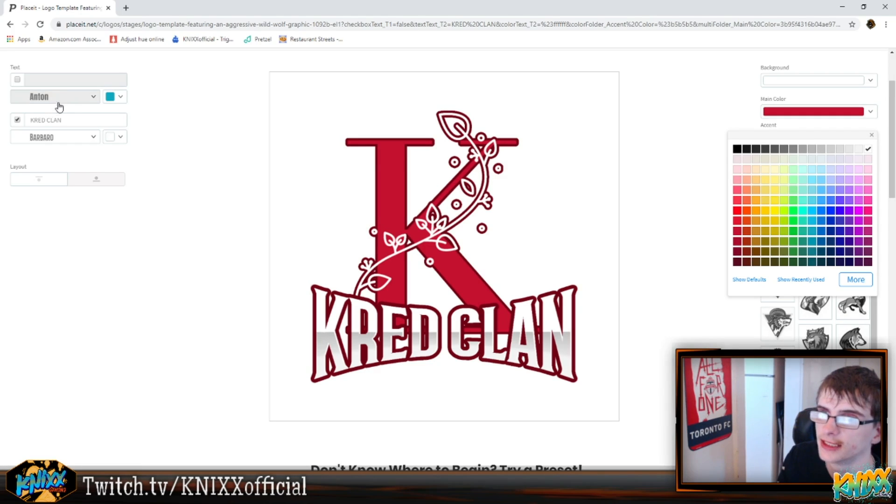
click(55, 138)
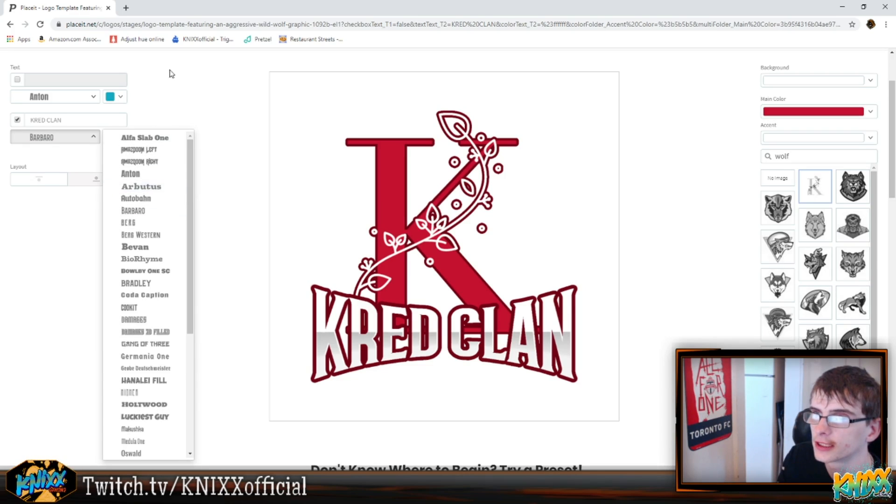
click(187, 77)
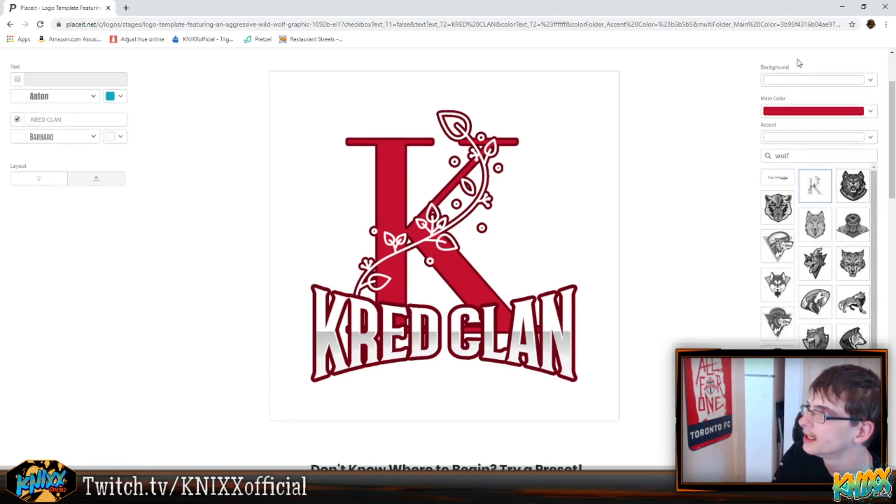
scroll(770, 187, down, 4)
scroll(552, 182, up, 6)
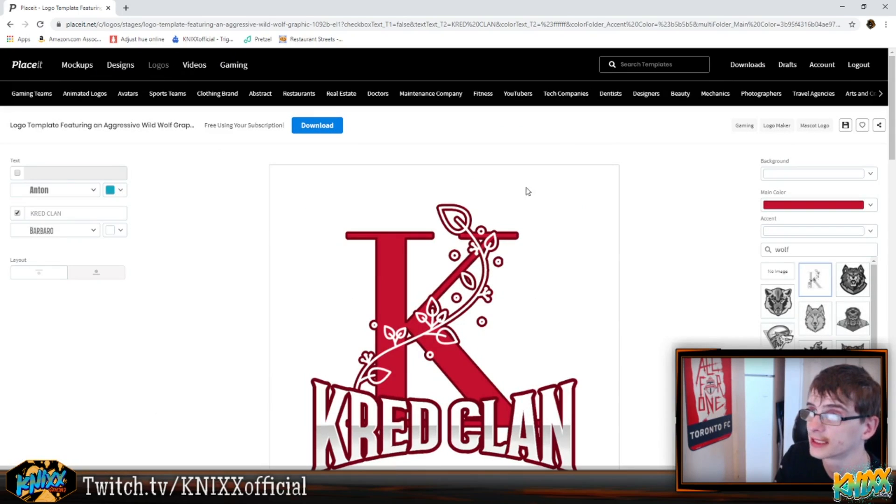
Download the finished logo as a high-resolution PNG
click(337, 127)
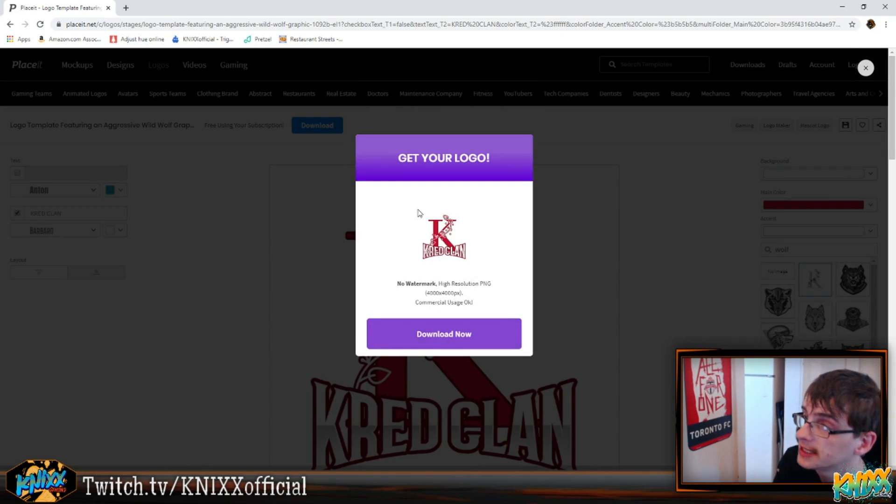
click(502, 327)
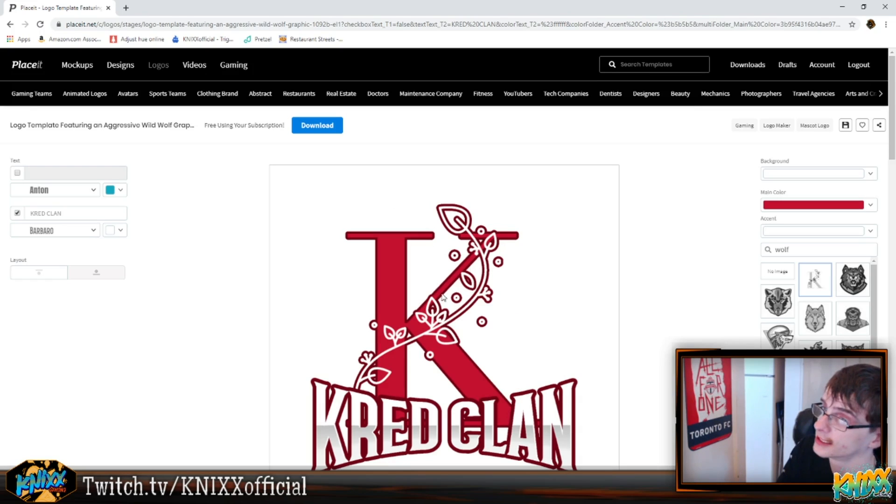